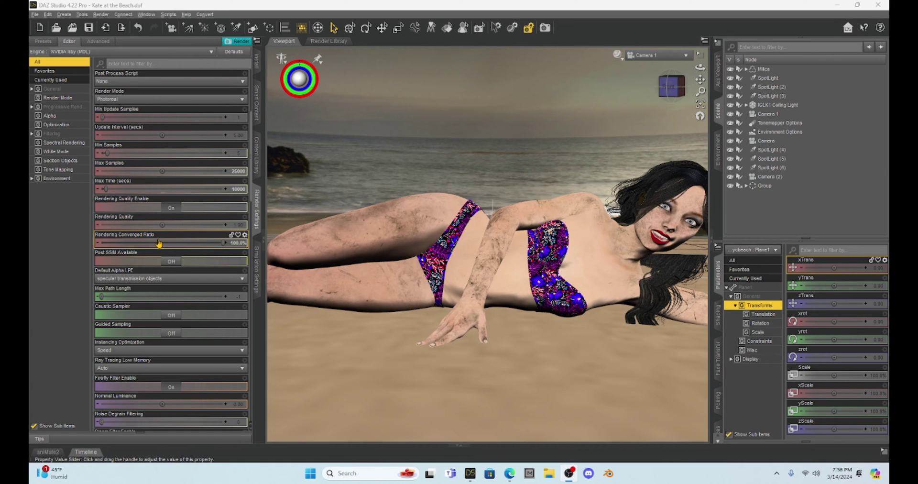
Lower the Iray converged ratio to 95%.
drag(158, 243, 60, 241)
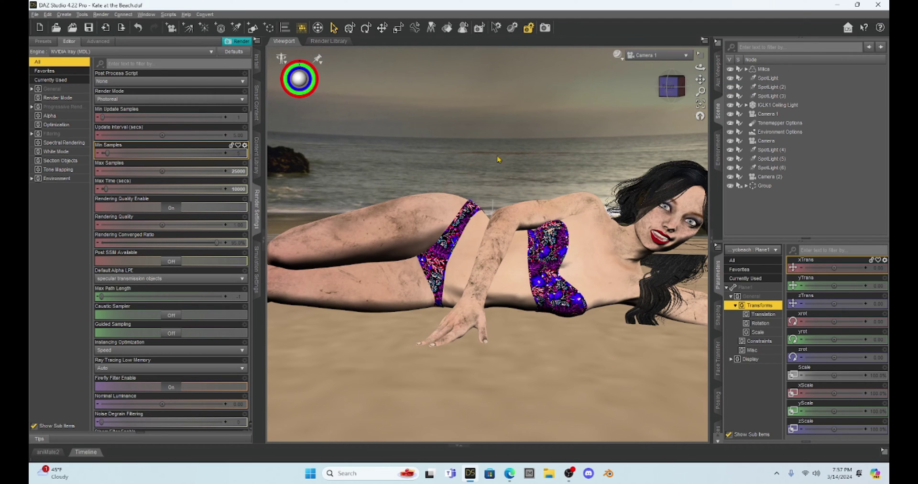
Collapse the Scene and Parameters panes so the beach viewport gets more width.
click(711, 242)
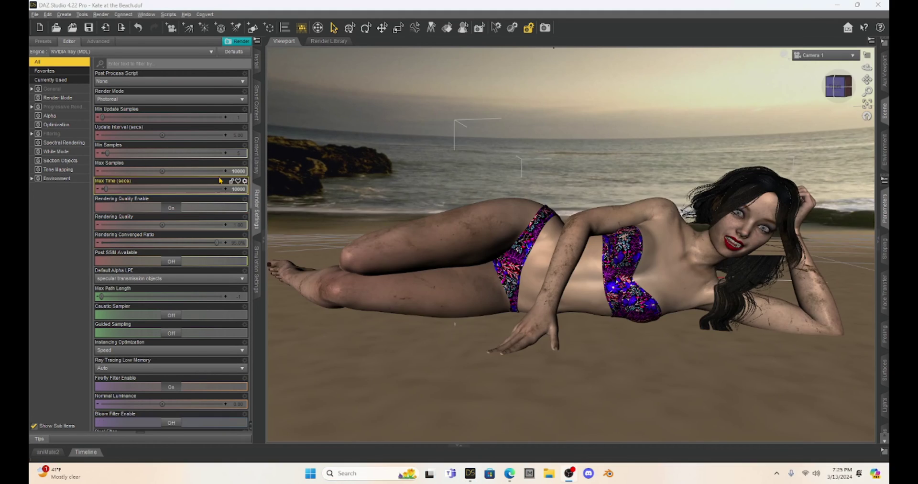
Render the beach scene at quality 1 and move the Render window aside to show the image.
click(101, 14)
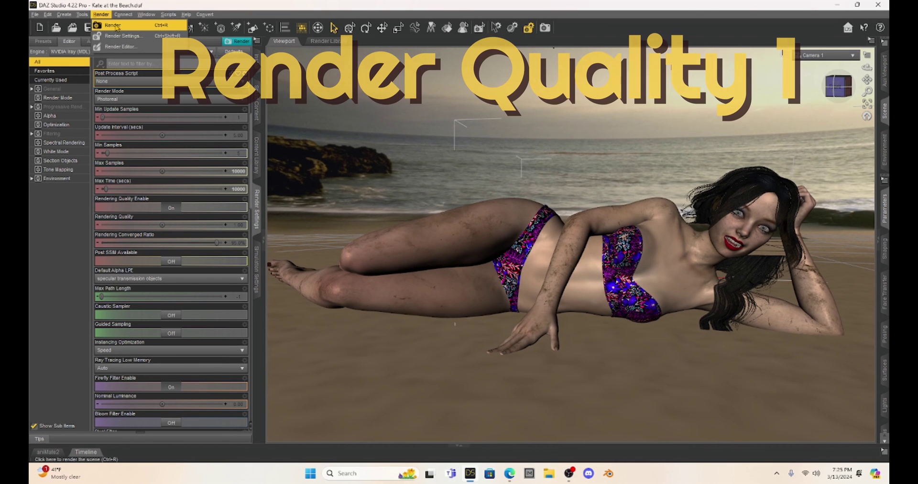
click(115, 25)
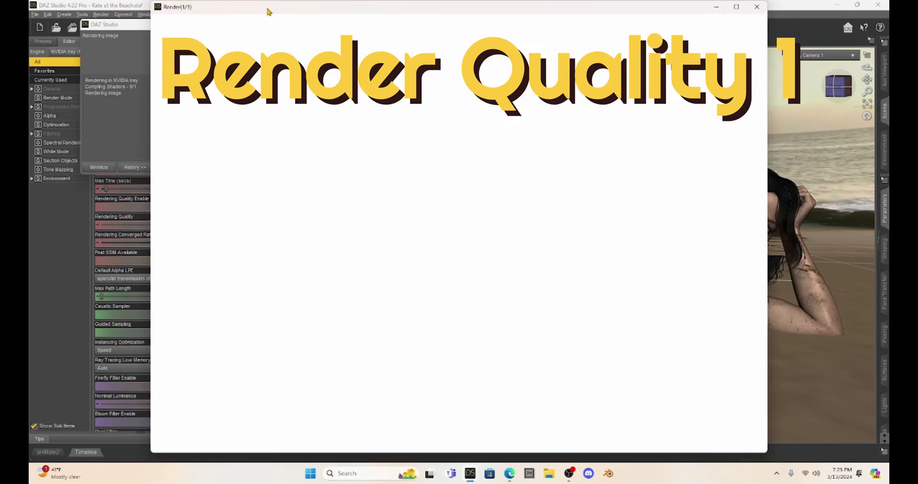
drag(267, 10, 358, 21)
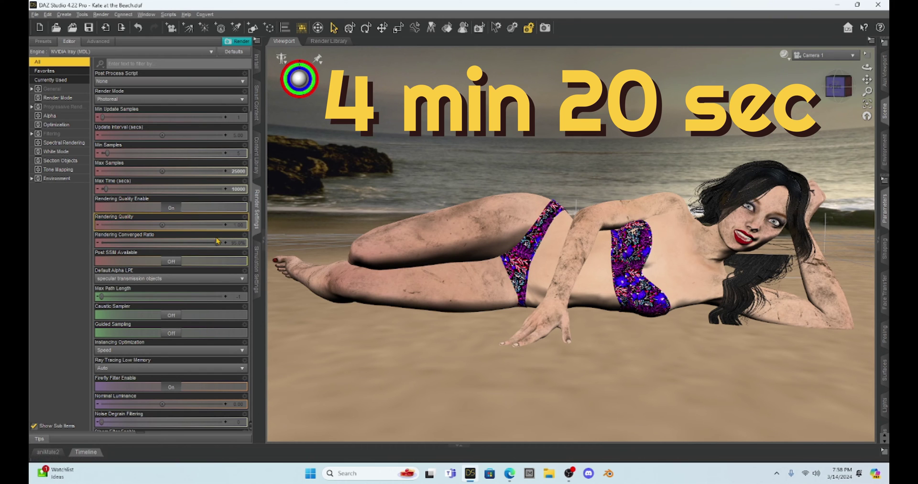
Enter 3 as the Iray Rendering Quality value.
click(238, 225)
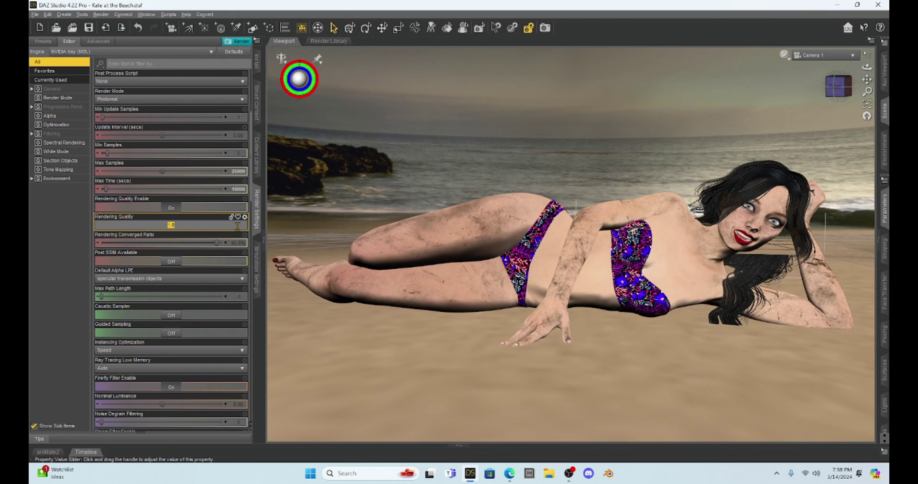
text(3)
key(Return)
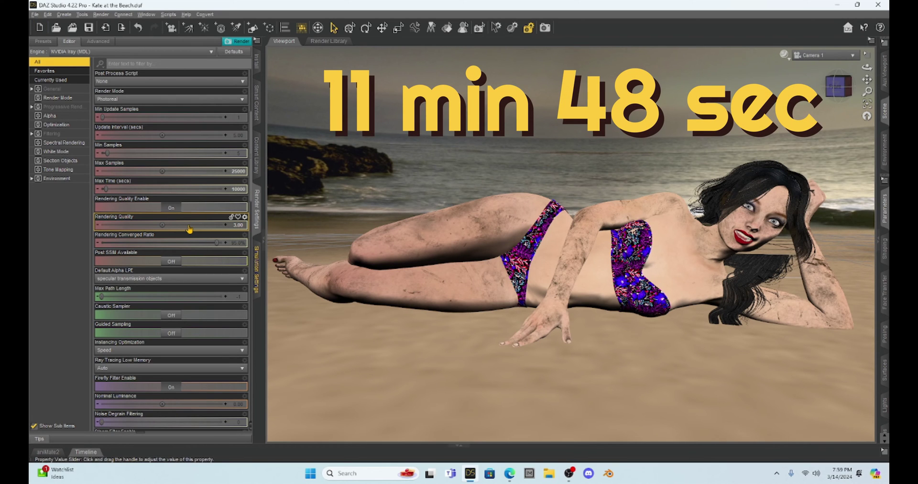
Enter 5 as the Iray Rendering Quality value.
click(238, 225)
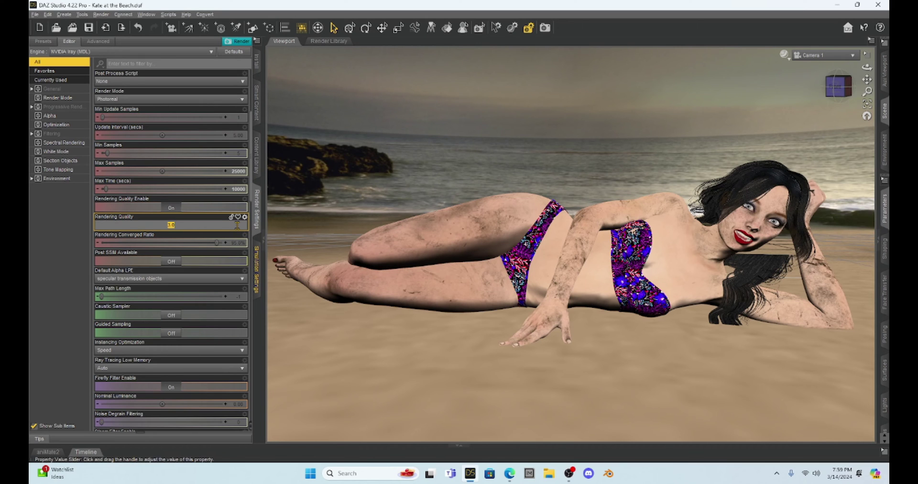
text(5)
key(Return)
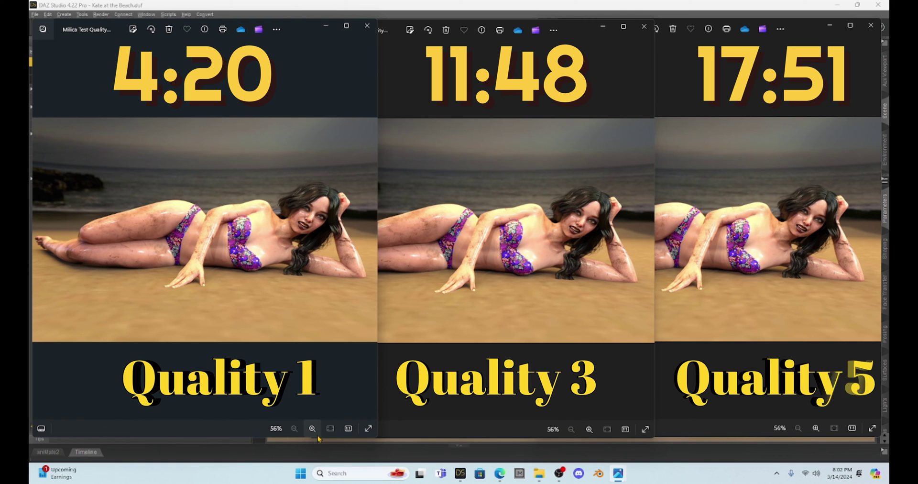
Zoom the quality 5 render to 177% and pan it to the face.
click(785, 315)
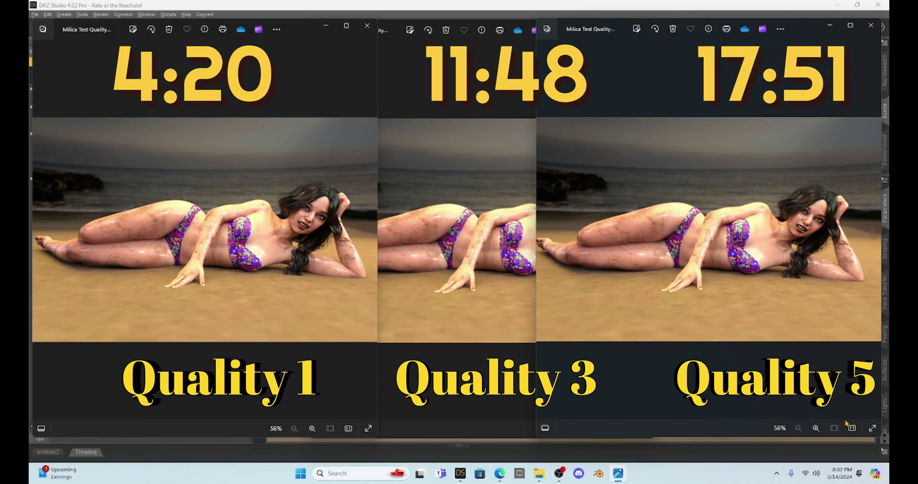
click(814, 429)
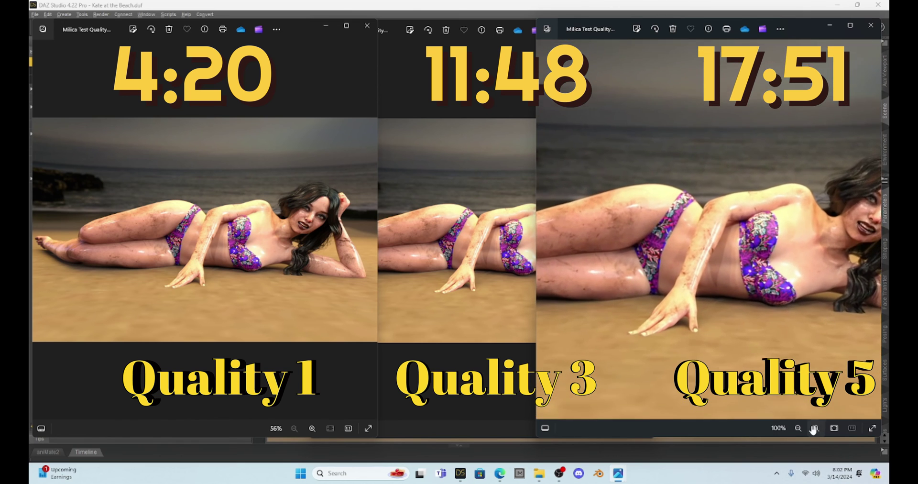
click(814, 429)
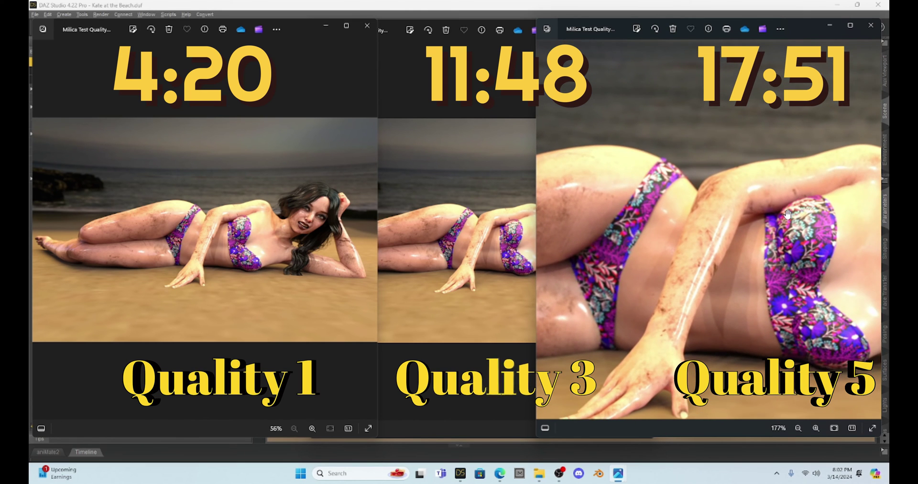
drag(765, 215, 540, 222)
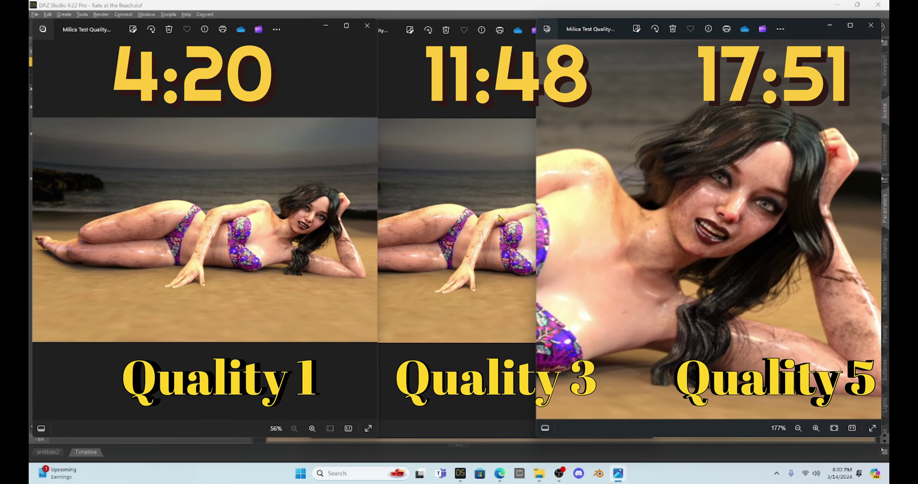
Zoom the quality 3 render to 177% and pan it to the face.
click(473, 320)
click(589, 429)
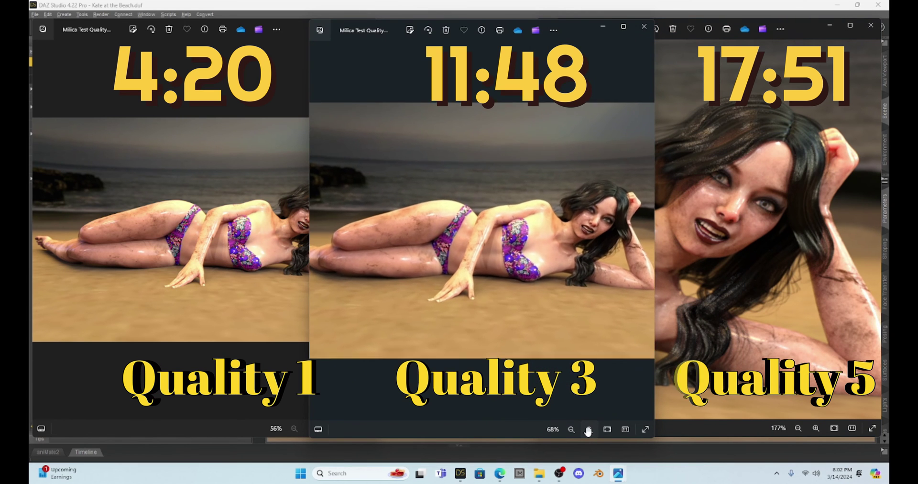
click(589, 429)
click(589, 428)
click(589, 430)
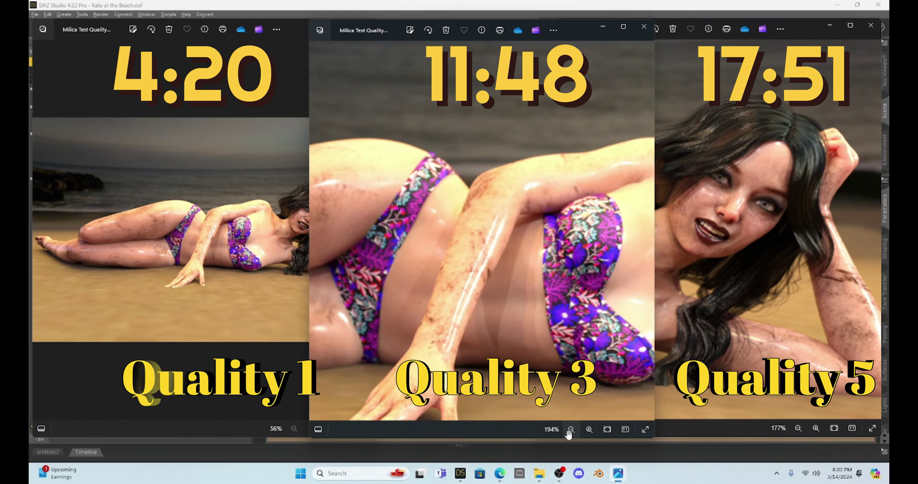
click(570, 429)
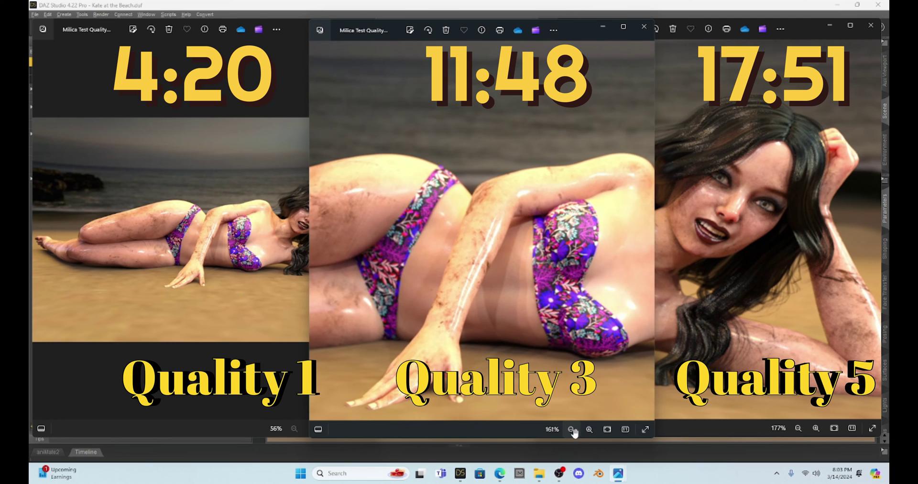
drag(526, 205, 262, 203)
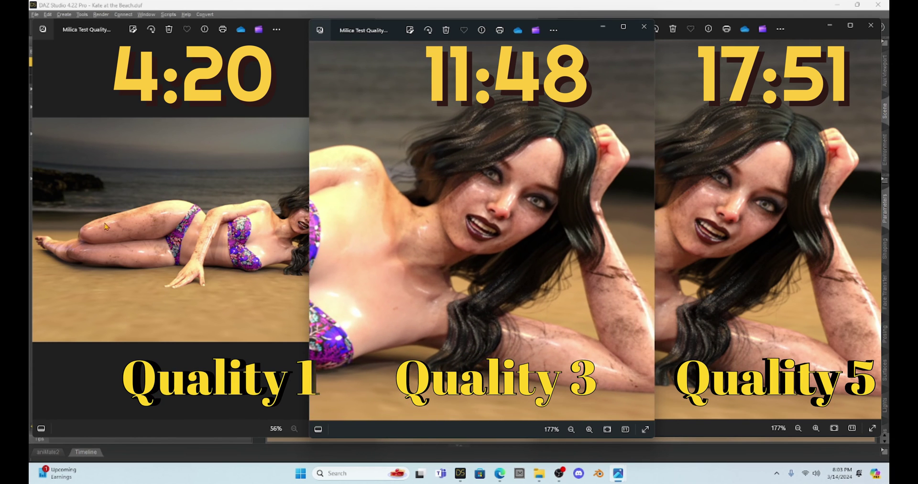
Zoom the quality 1 render to 177% and pan it to center the face.
click(193, 232)
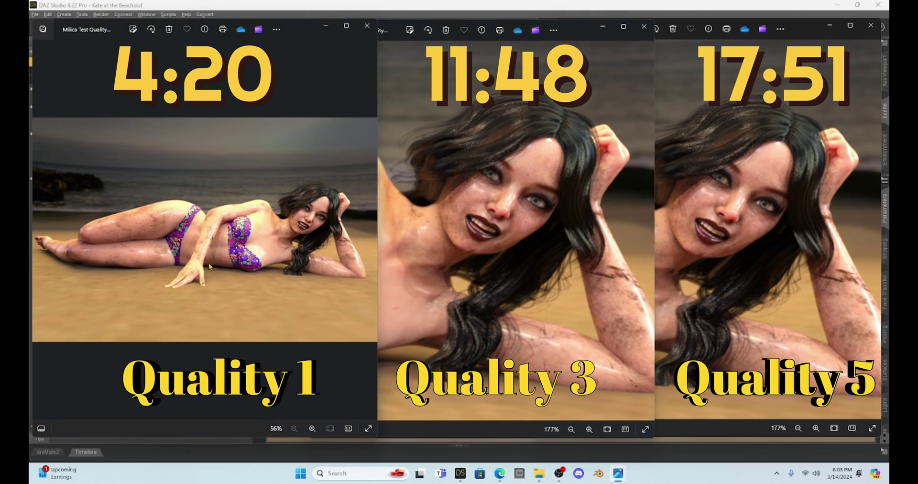
click(312, 428)
click(312, 429)
click(311, 428)
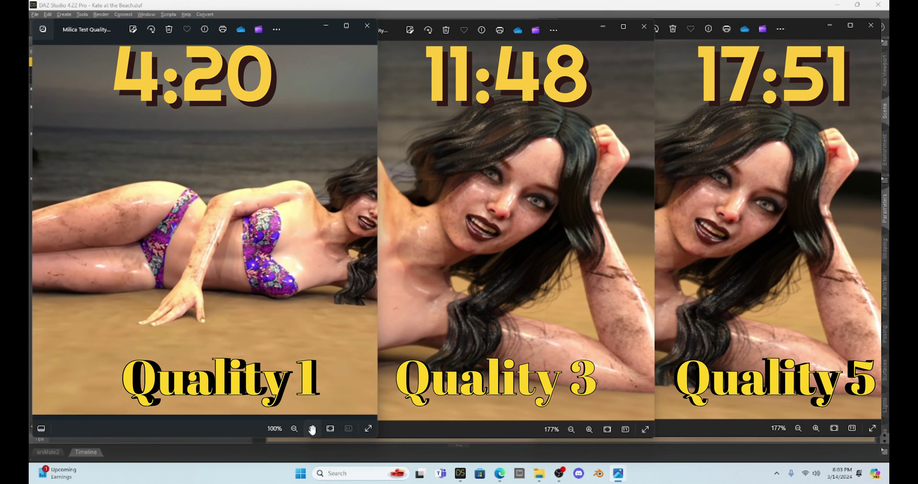
click(311, 429)
click(312, 428)
click(312, 428)
click(312, 429)
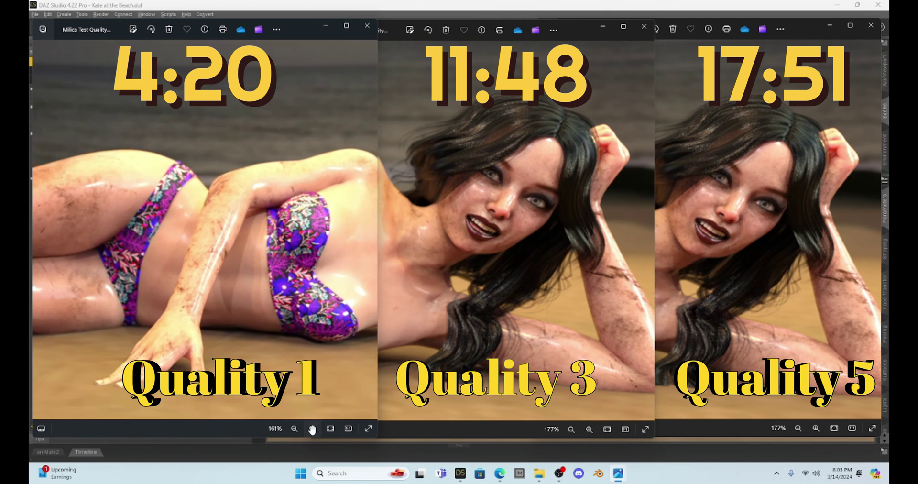
click(312, 428)
drag(303, 192, 31, 198)
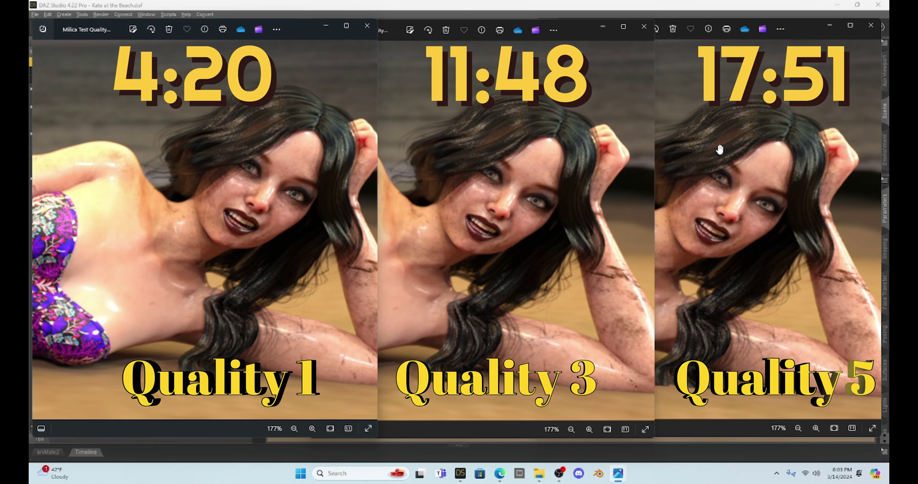
Return to DAZ Studio and set Rendering Quality to 1, keeping the converged ratio at 100%.
mouse_move(460, 474)
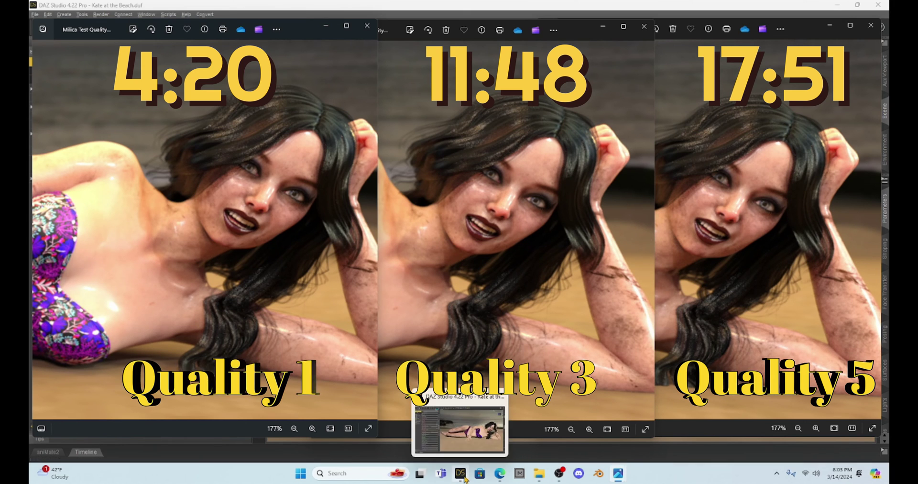
click(455, 440)
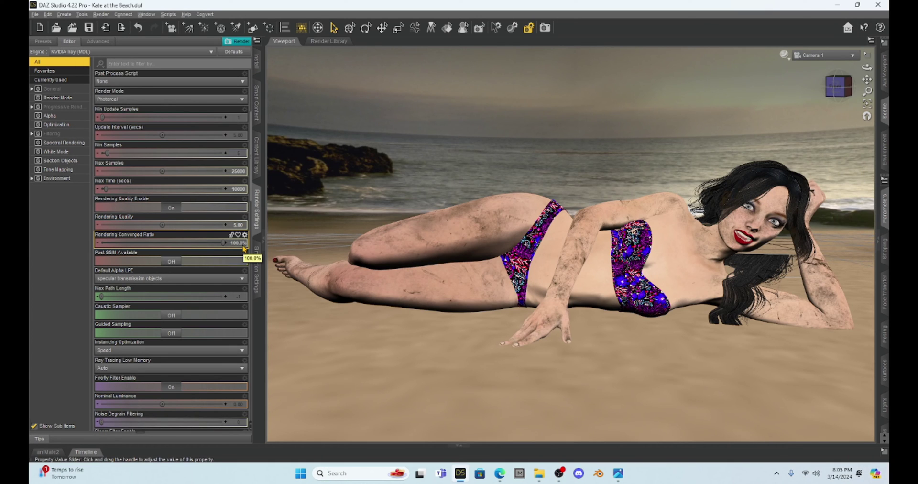
click(241, 223)
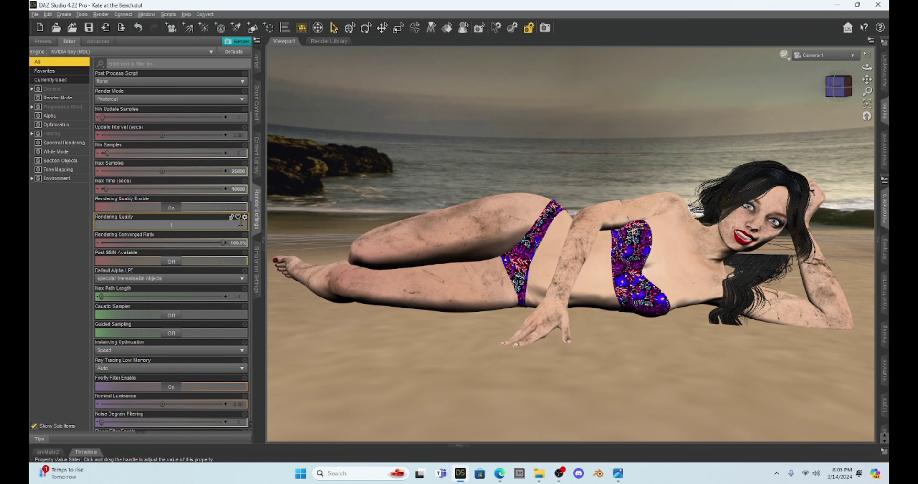
key(Return)
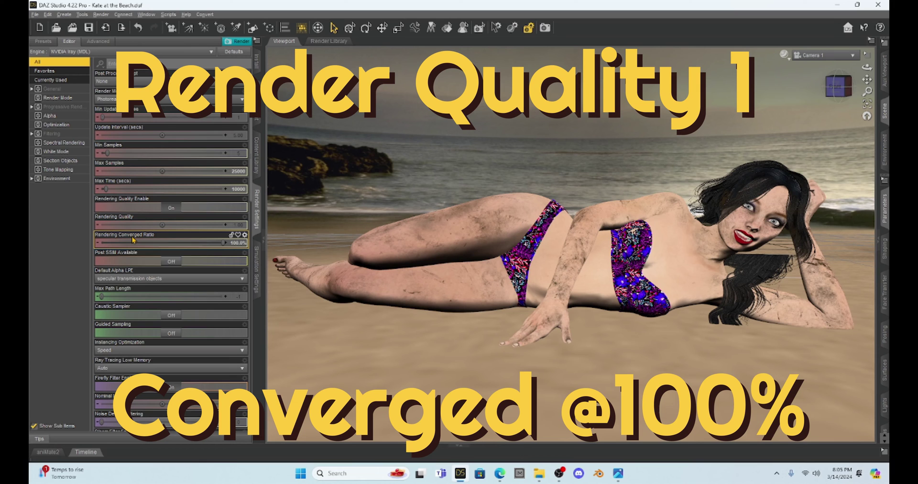
mouse_move(236, 248)
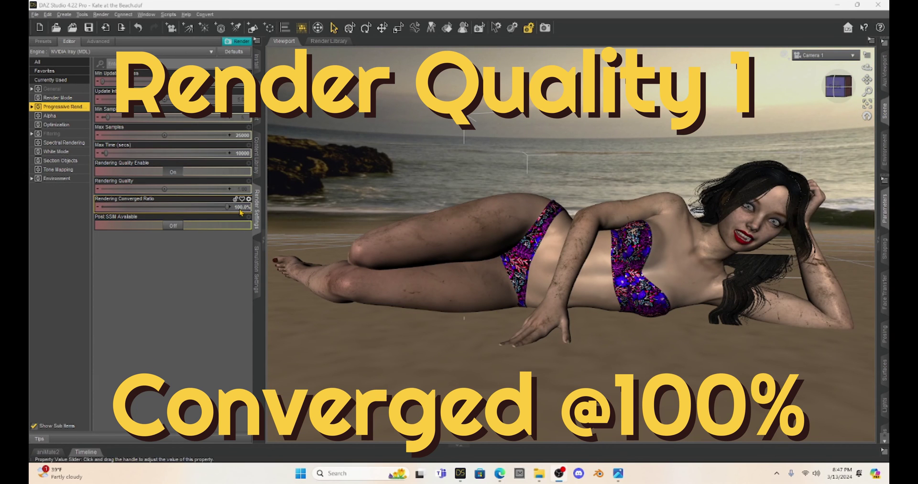
Start the Iray beach render at quality 1 with a 100% converged ratio.
click(102, 16)
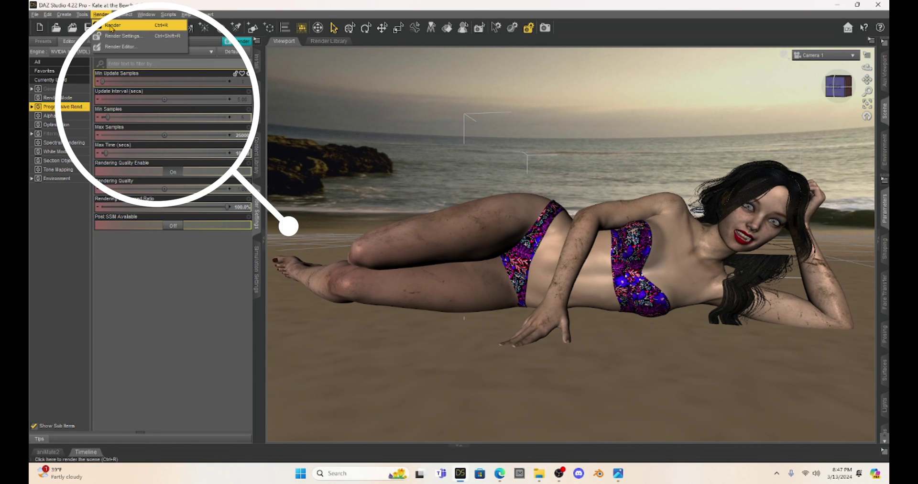
click(113, 25)
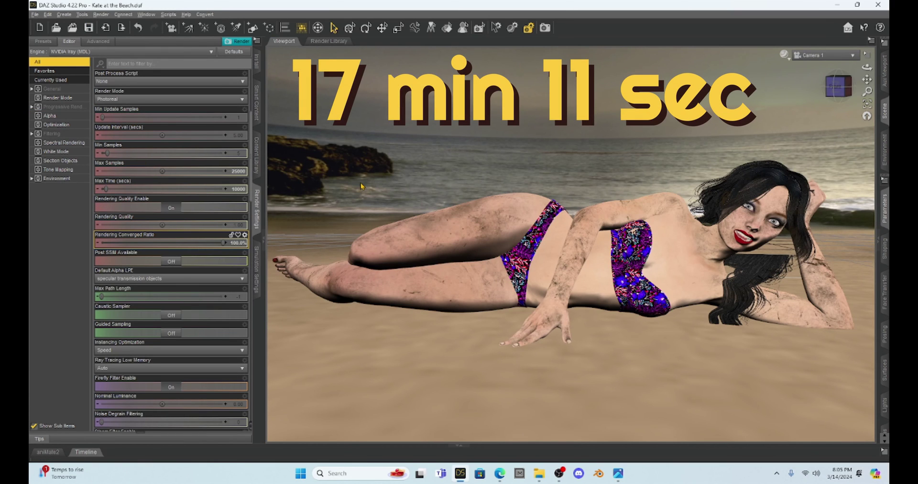
Open the BULK RENDERS folder to compare the Converged 95% and 100% renders, then return to DAZ Studio.
click(540, 474)
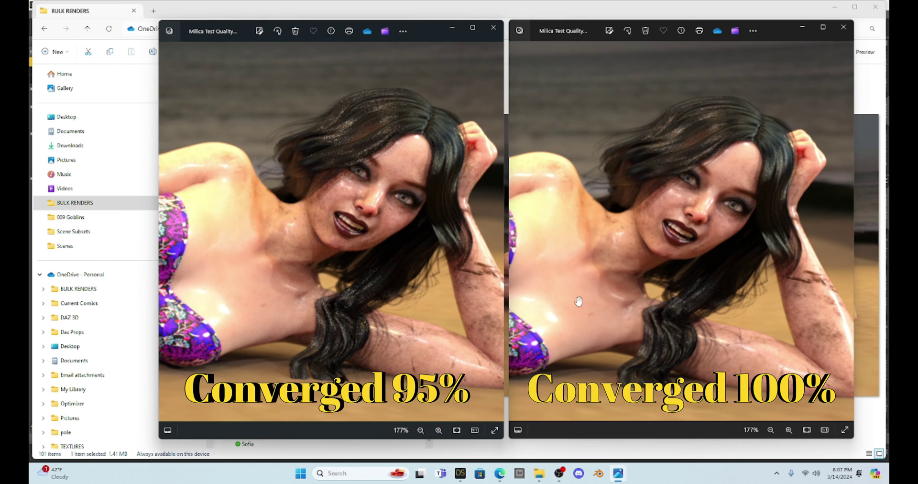
click(460, 474)
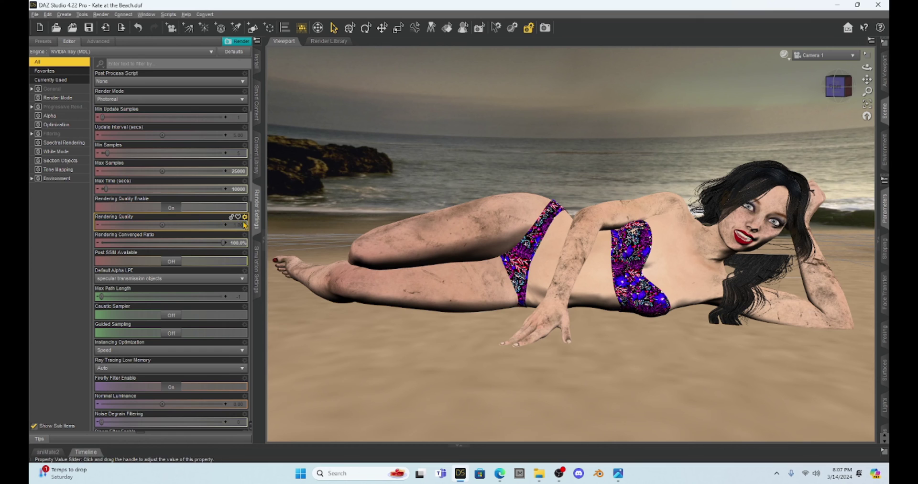
mouse_move(237, 230)
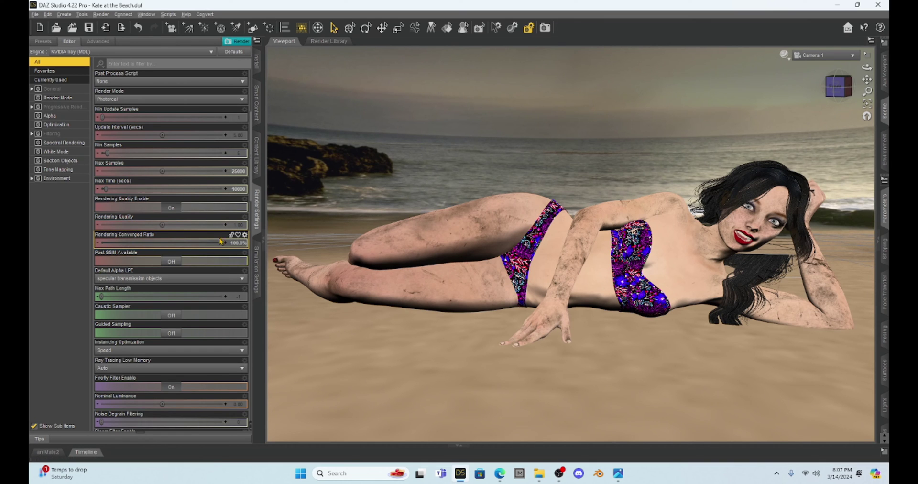
mouse_move(241, 245)
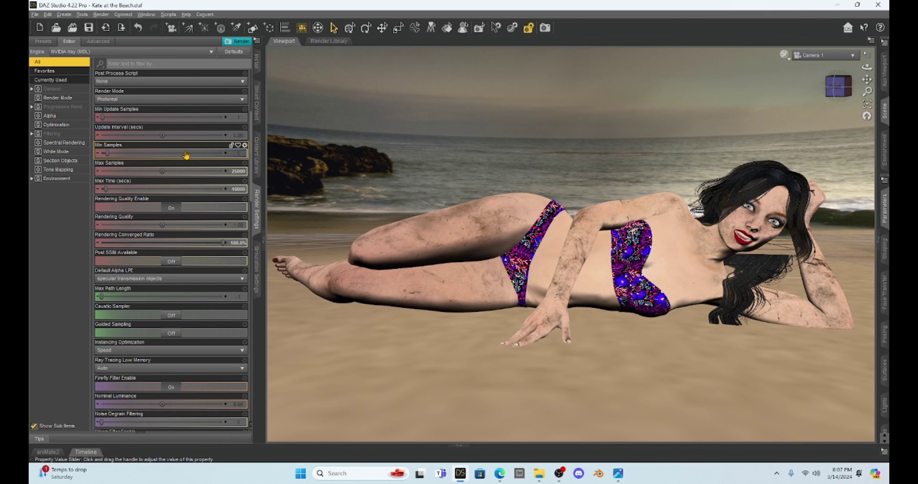
mouse_move(186, 155)
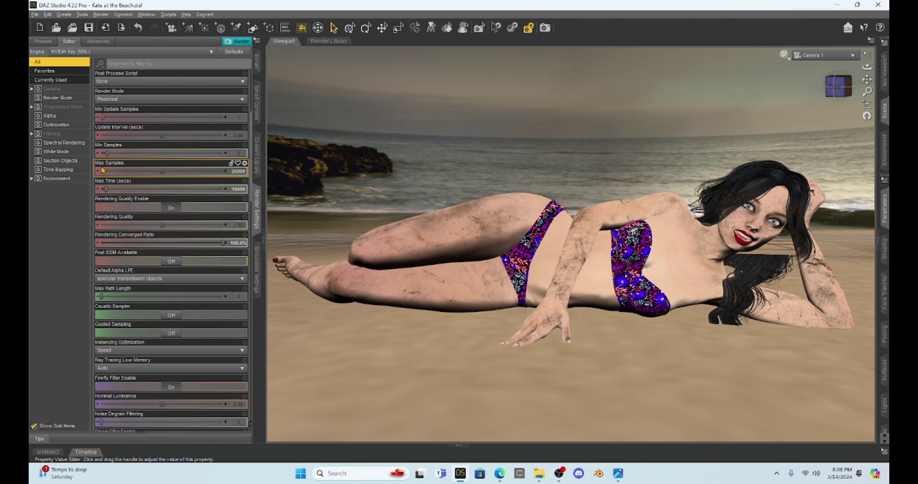
mouse_move(159, 177)
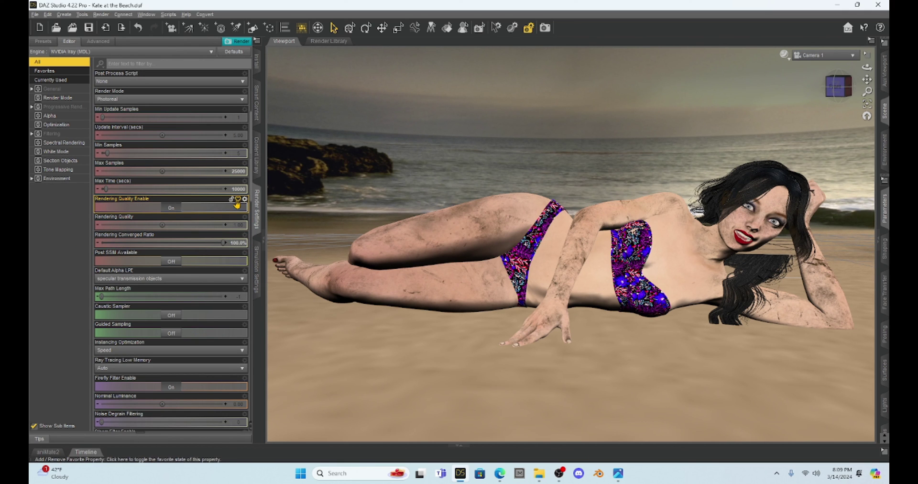
Show Milica Test Quality 3.png maximized in Photos, zoomed out to 117% so the whole figure fits.
click(618, 474)
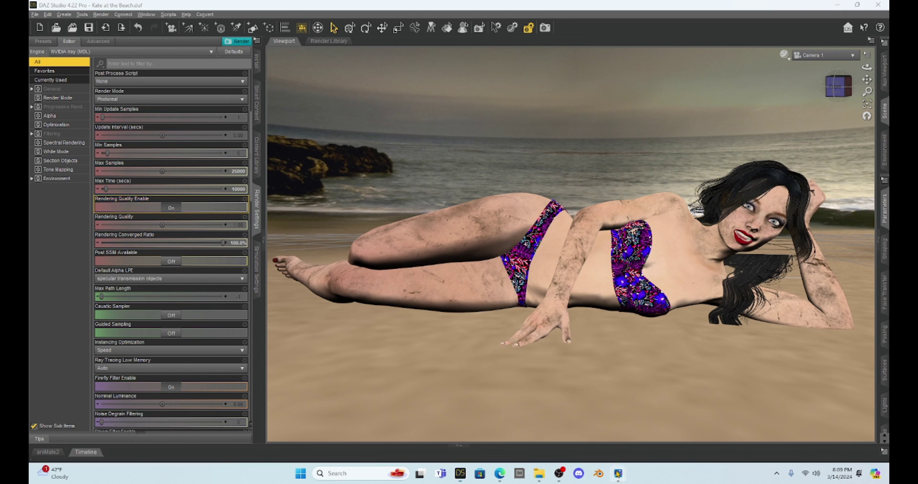
click(850, 27)
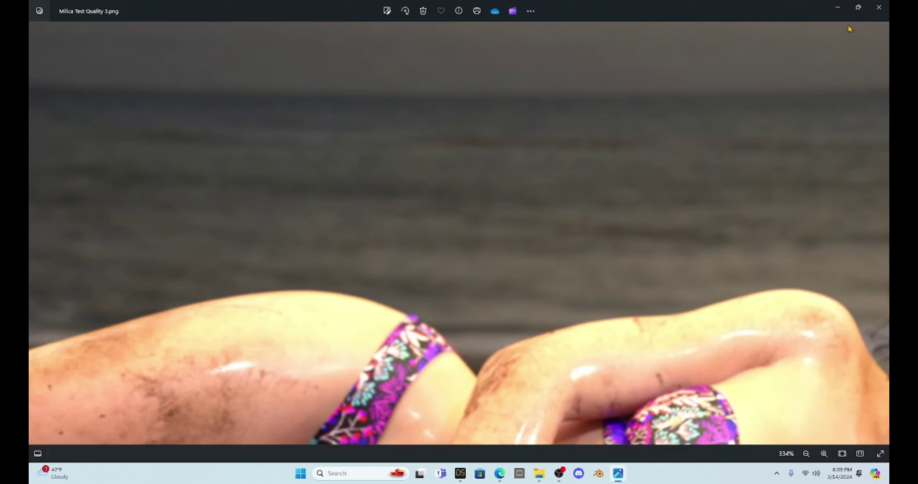
click(805, 453)
click(805, 453)
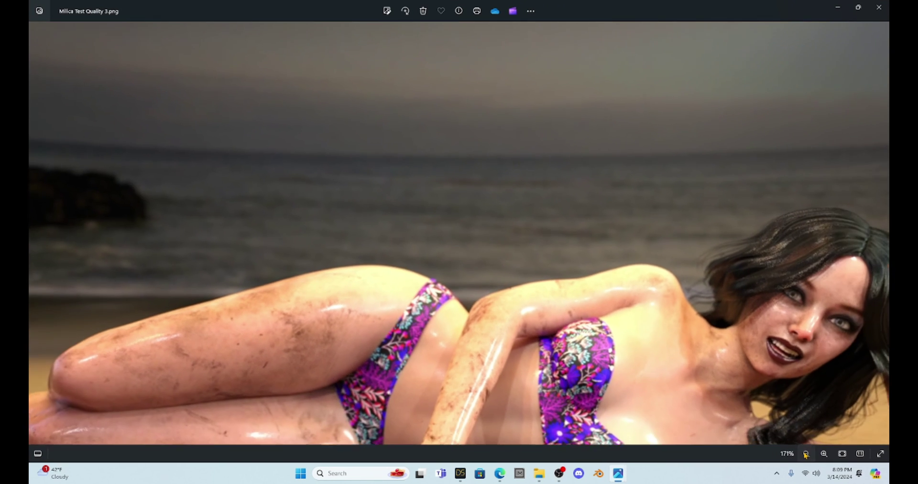
click(806, 454)
click(806, 453)
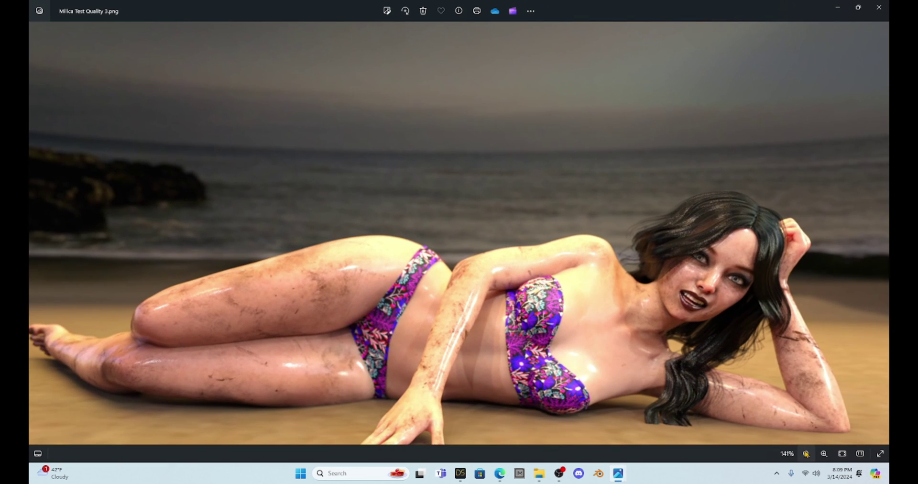
click(806, 453)
click(806, 454)
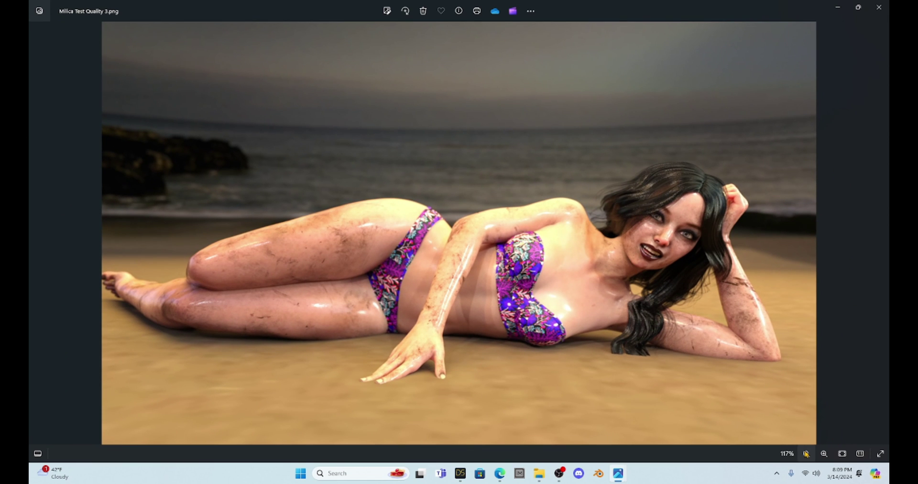